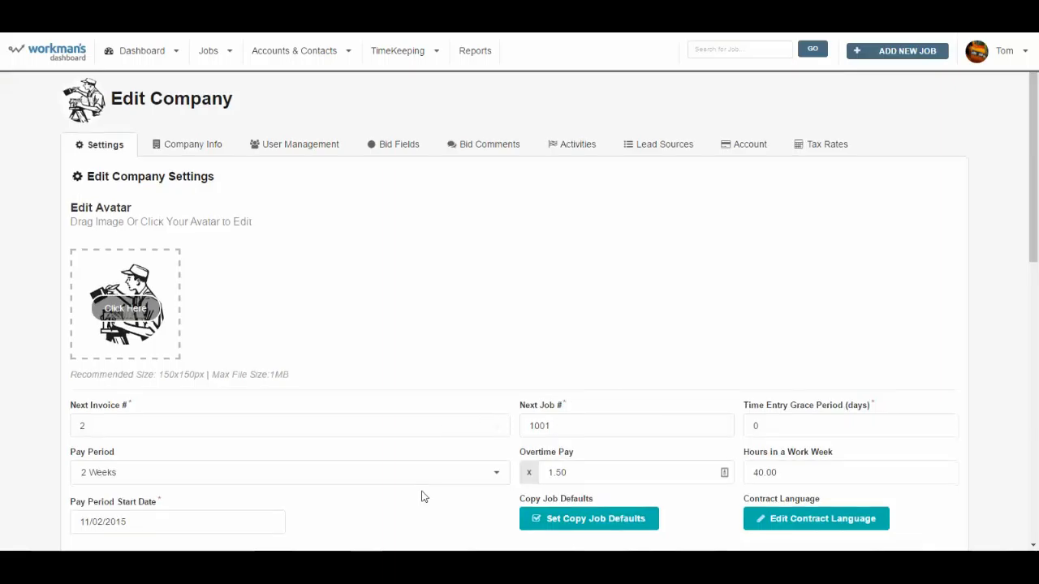
Step: Open the Admin Panel with the company settings
scroll(424, 493, down, 5)
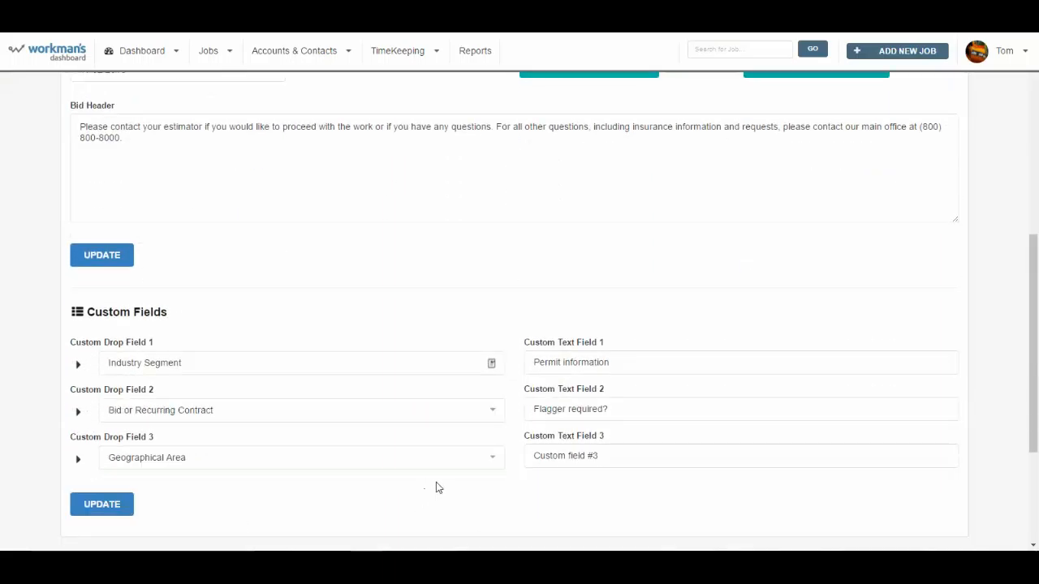
scroll(441, 479, up, 5)
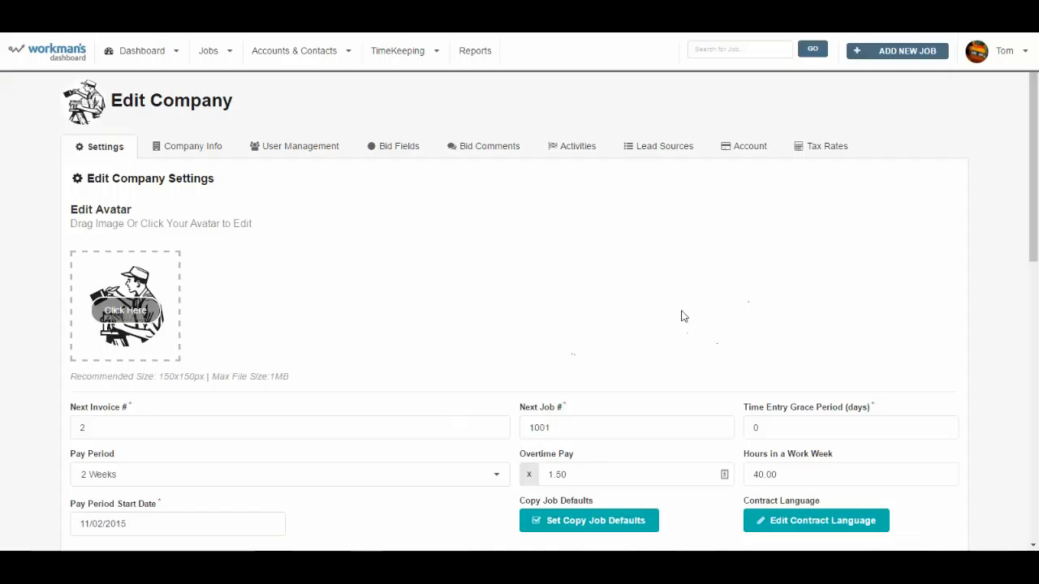
click(1021, 54)
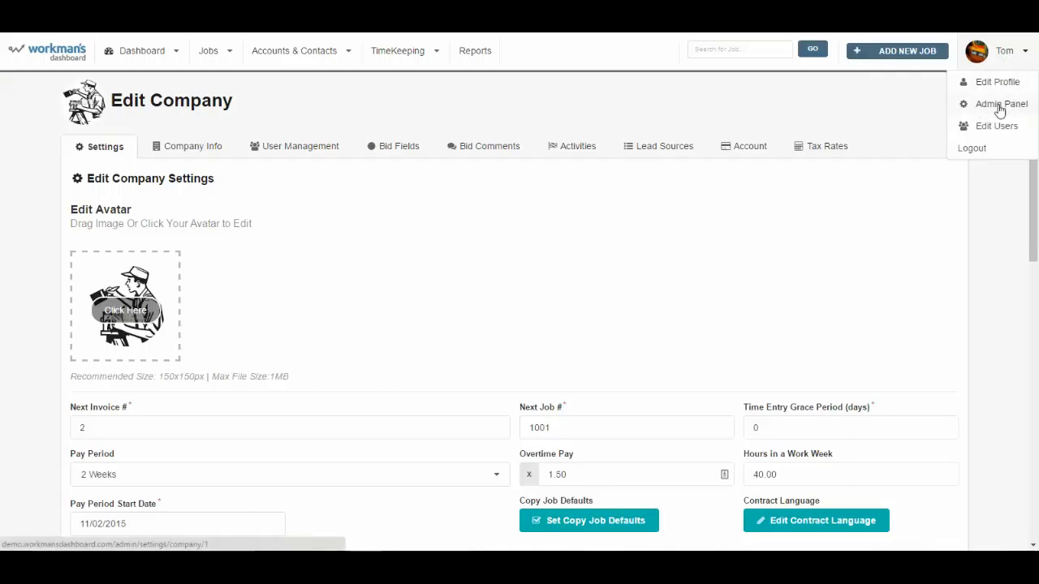
click(1001, 108)
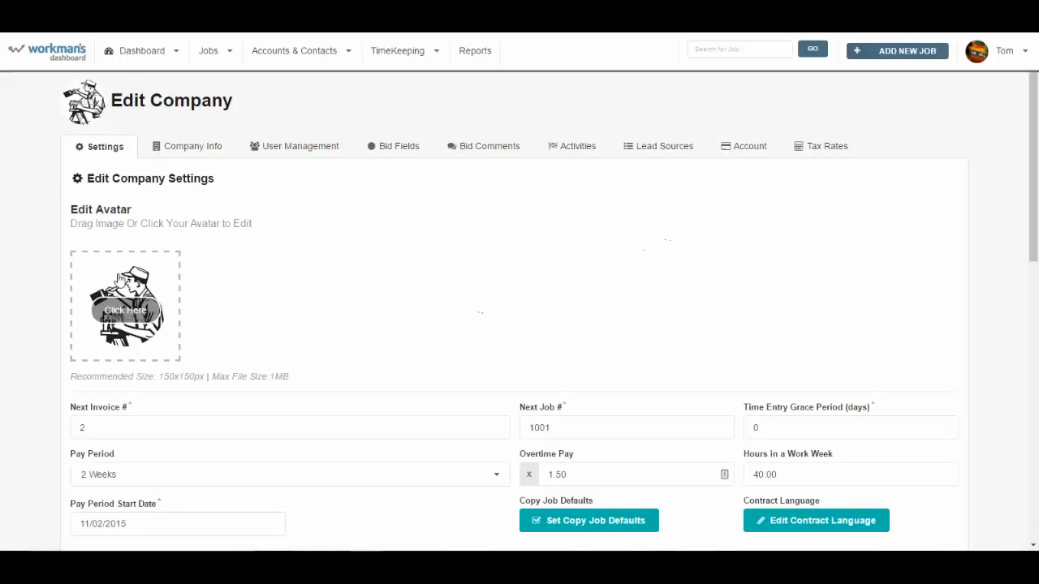
Step: Review the options defined for the Industry Segment custom drop field, and collapse its list again
scroll(384, 333, down, 6)
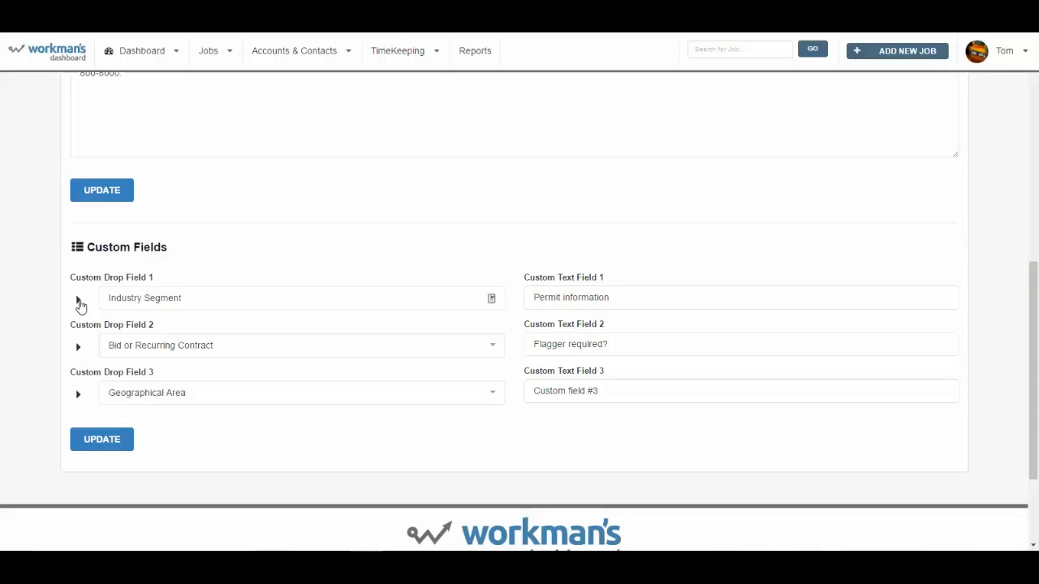
click(78, 302)
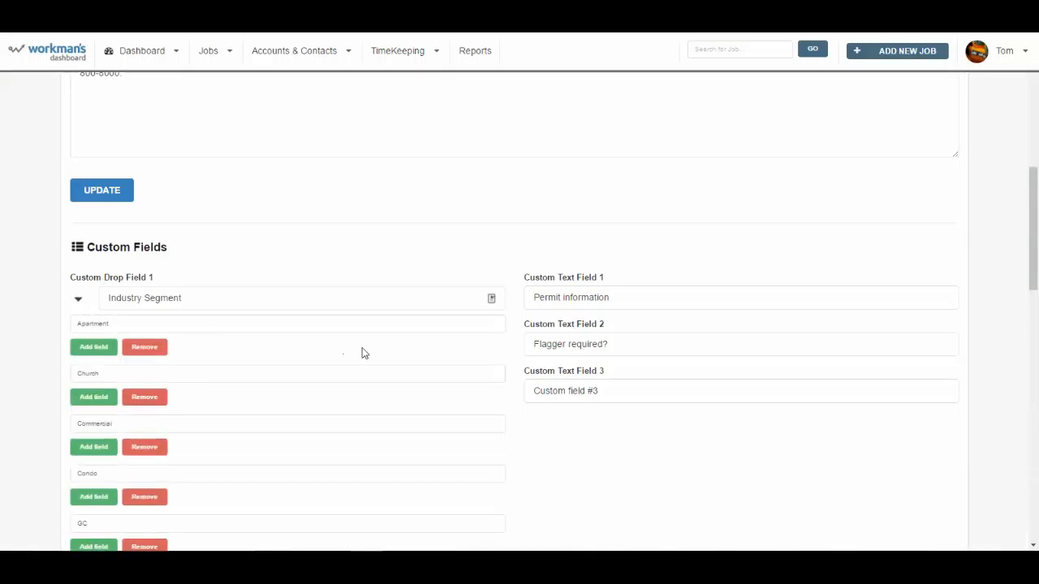
scroll(211, 348, down, 3)
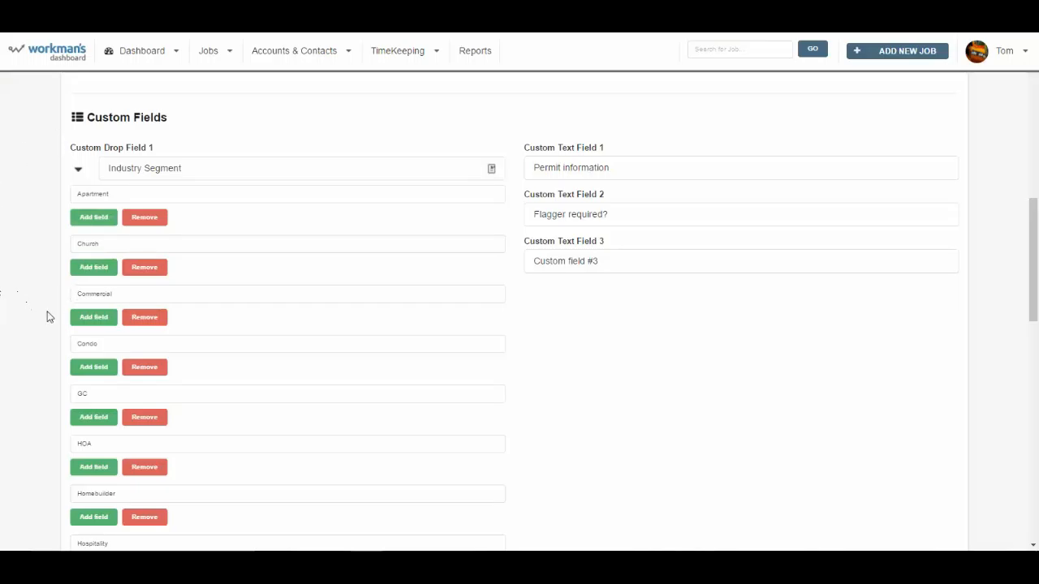
scroll(109, 263, down, 1)
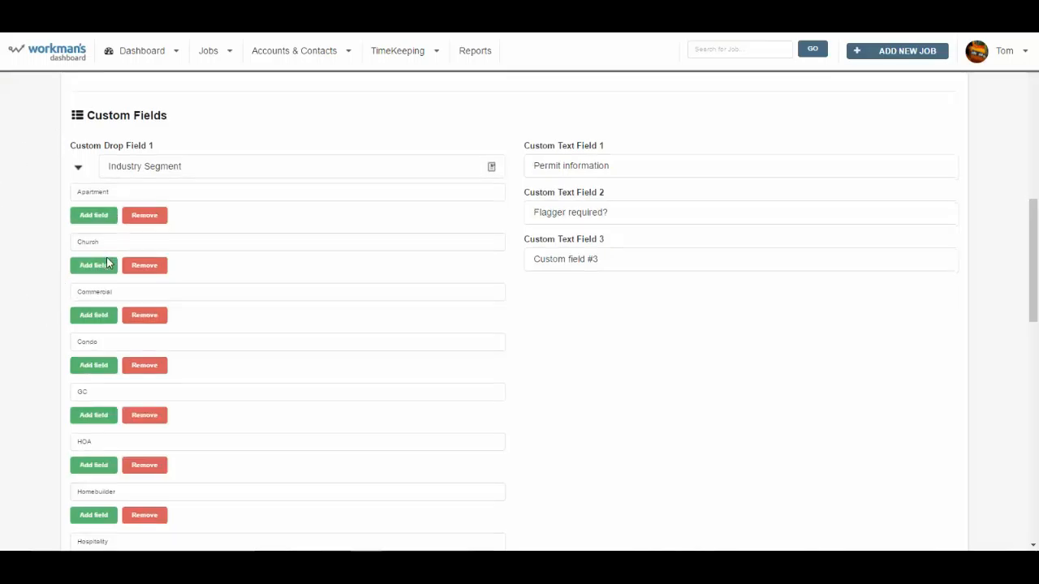
scroll(108, 265, down, 3)
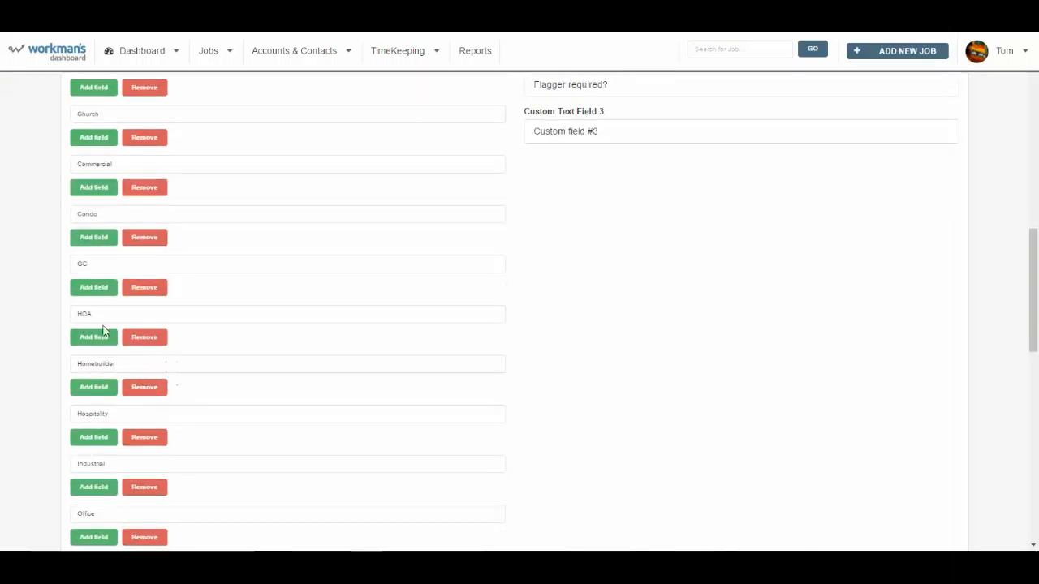
scroll(118, 410, down, 3)
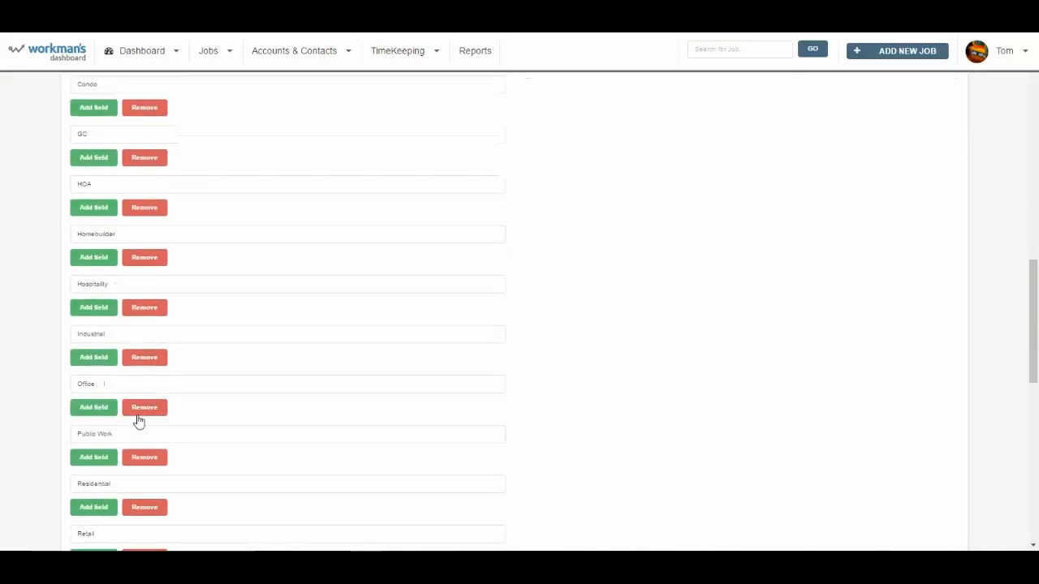
scroll(225, 429, down, 3)
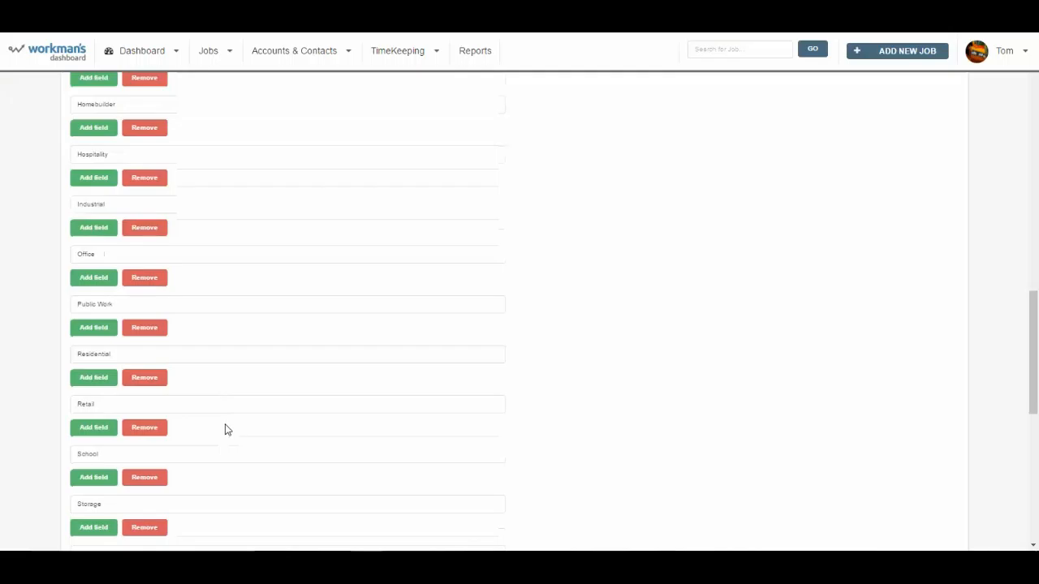
scroll(227, 430, down, 2)
scroll(228, 430, up, 4)
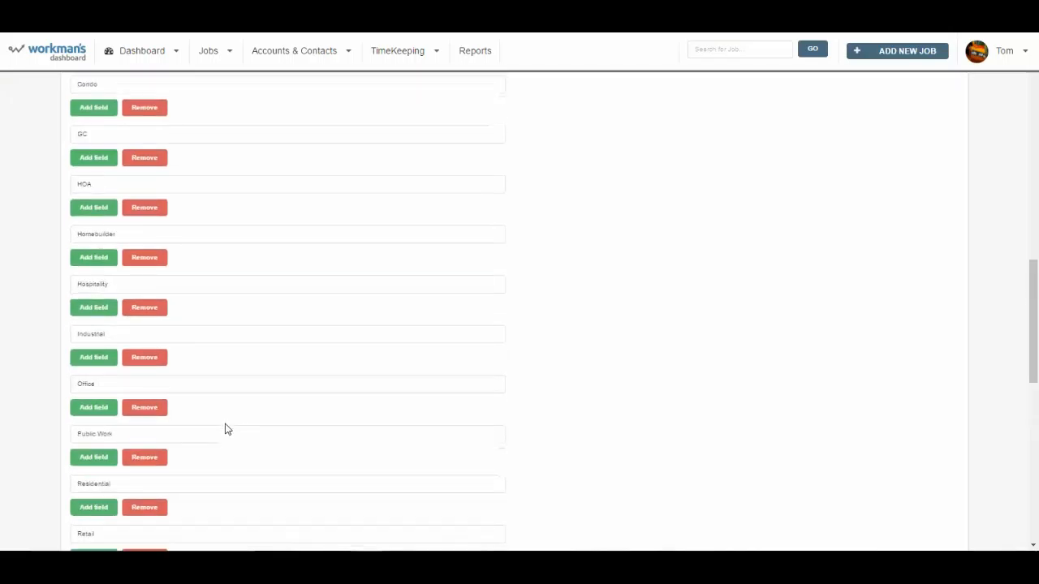
scroll(227, 430, up, 5)
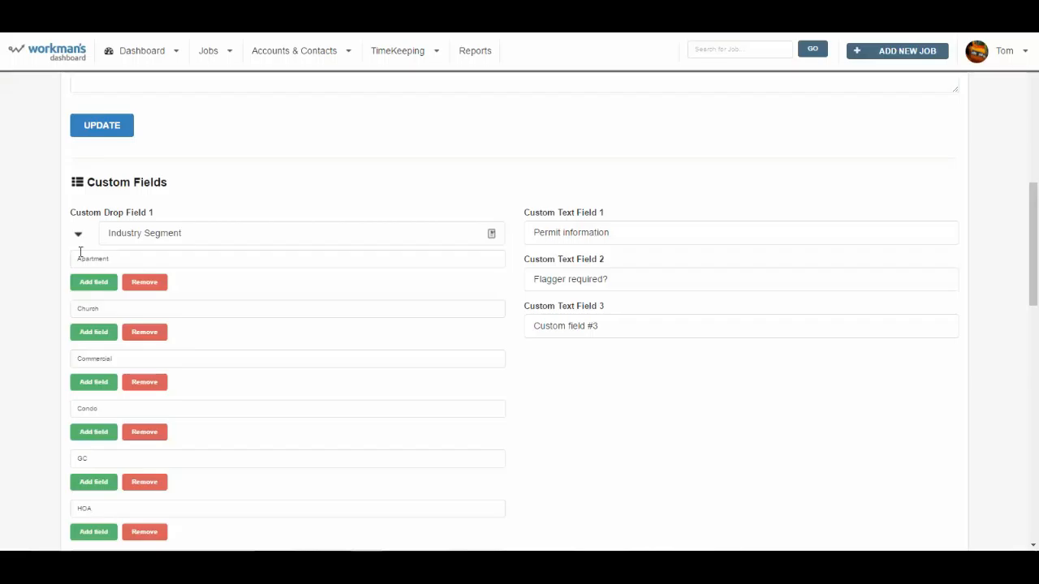
click(79, 236)
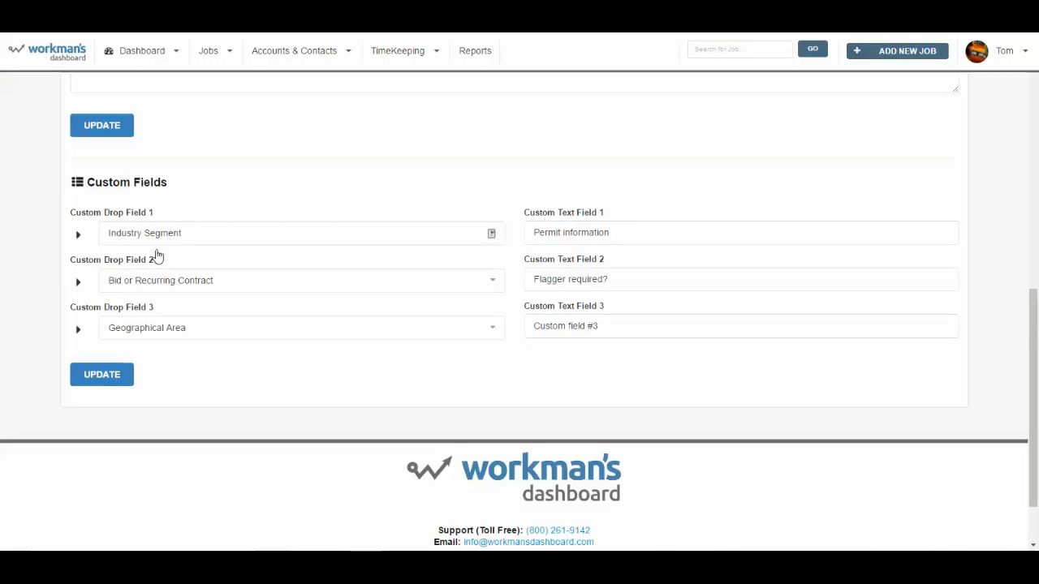
Step: Review the options defined for the Geographical Area custom drop field, and collapse its list again
click(78, 330)
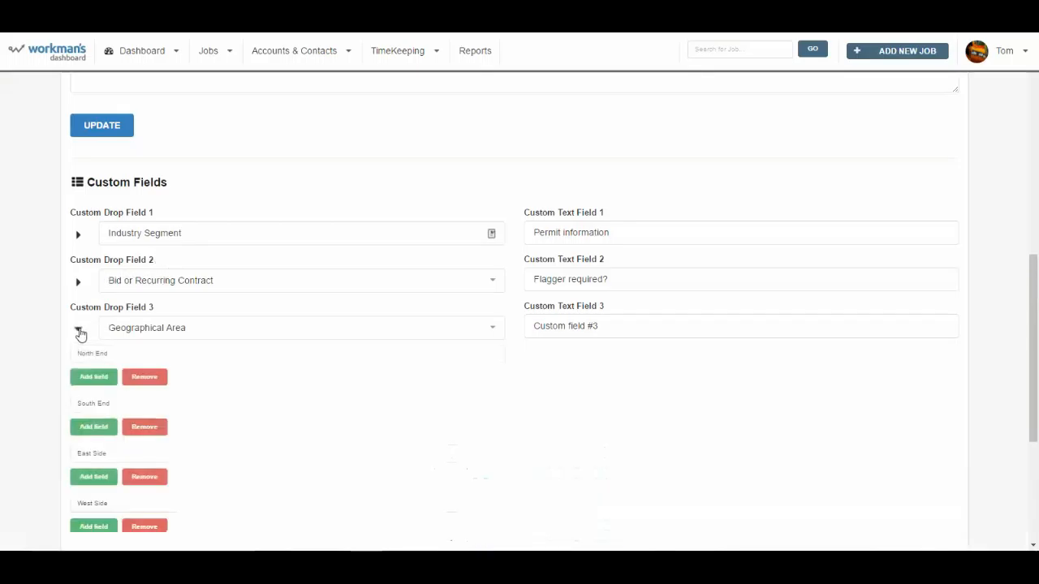
scroll(392, 391, down, 1)
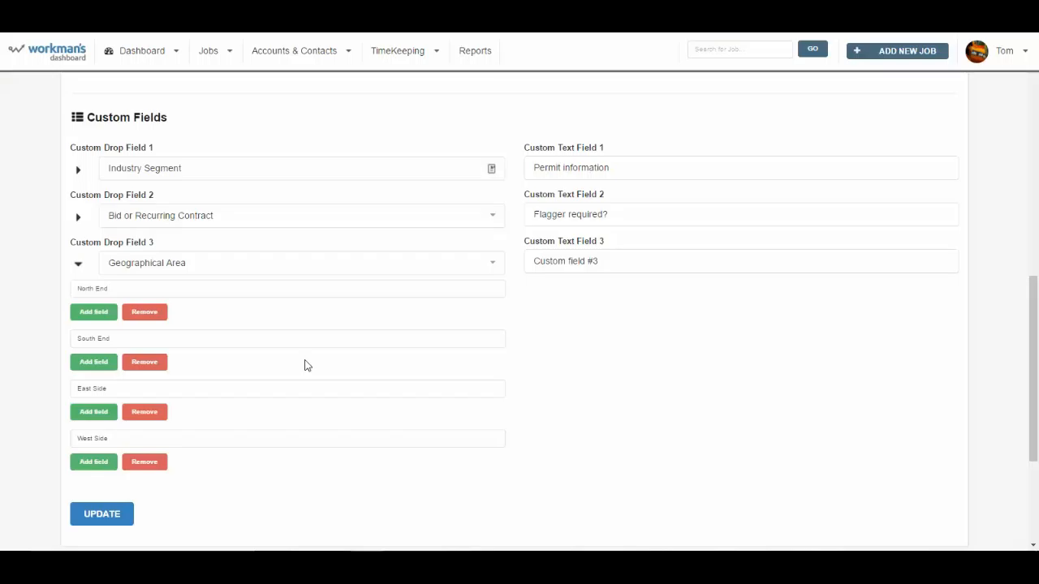
click(78, 266)
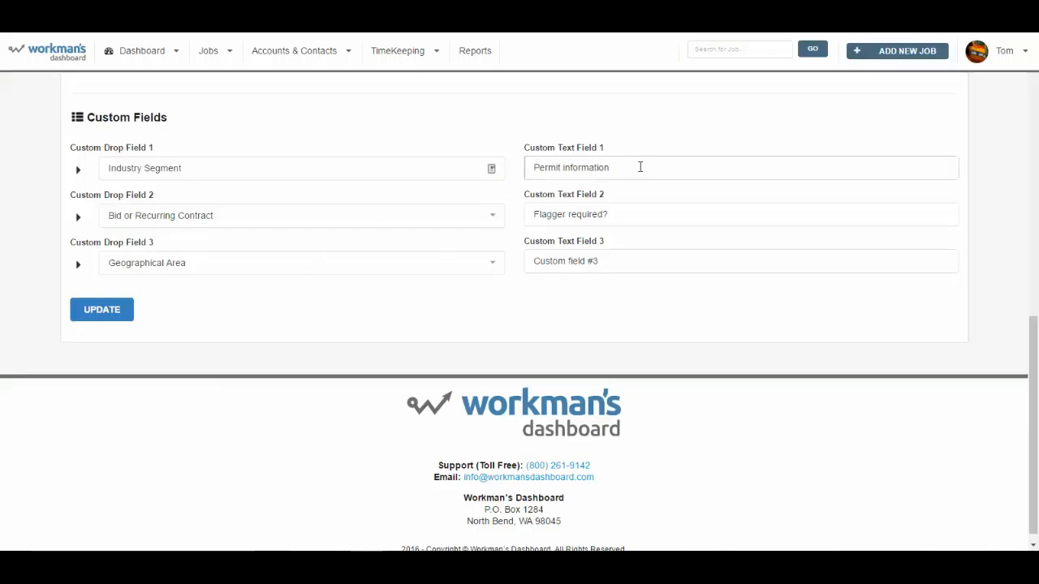
Step: Clear the name of Custom Text Field 1 and save the custom fields
drag(641, 167, 504, 166)
key(BackSpace)
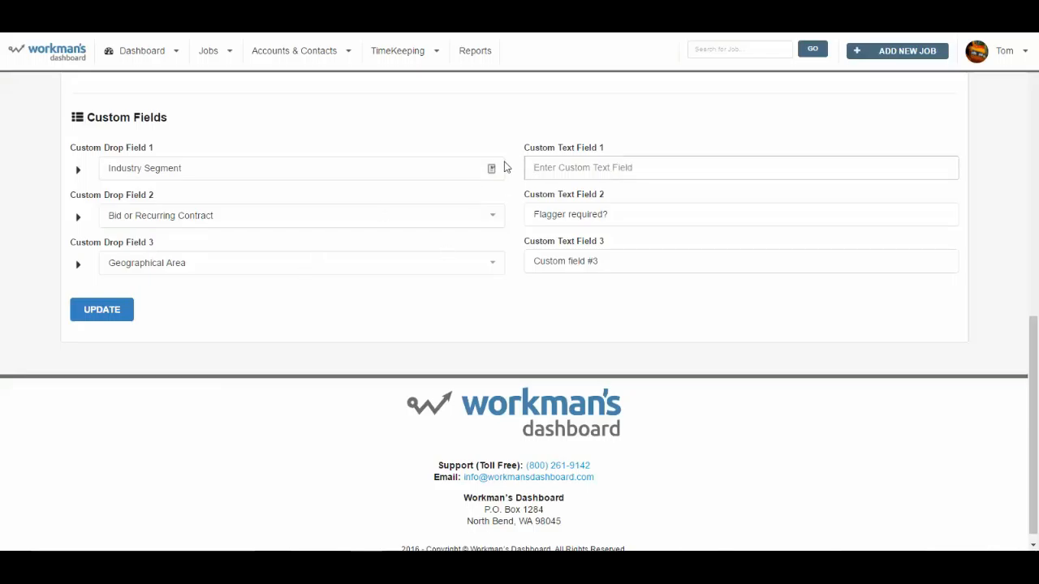
key(Tab)
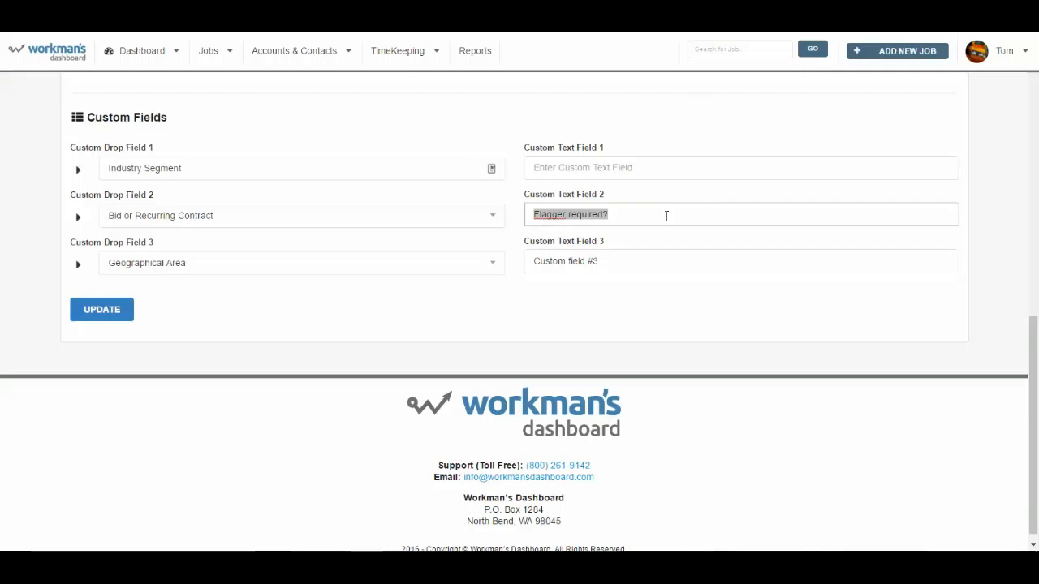
click(98, 312)
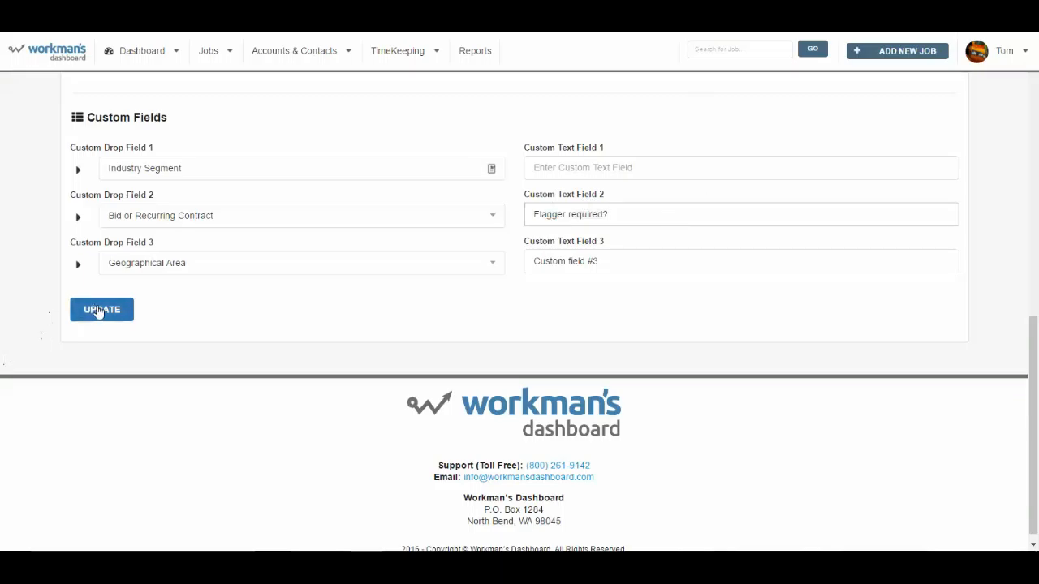
Step: Open the Kiwi's Kitchen striping 2016 job and view the choices offered for its Lead Source
scroll(322, 295, up, 4)
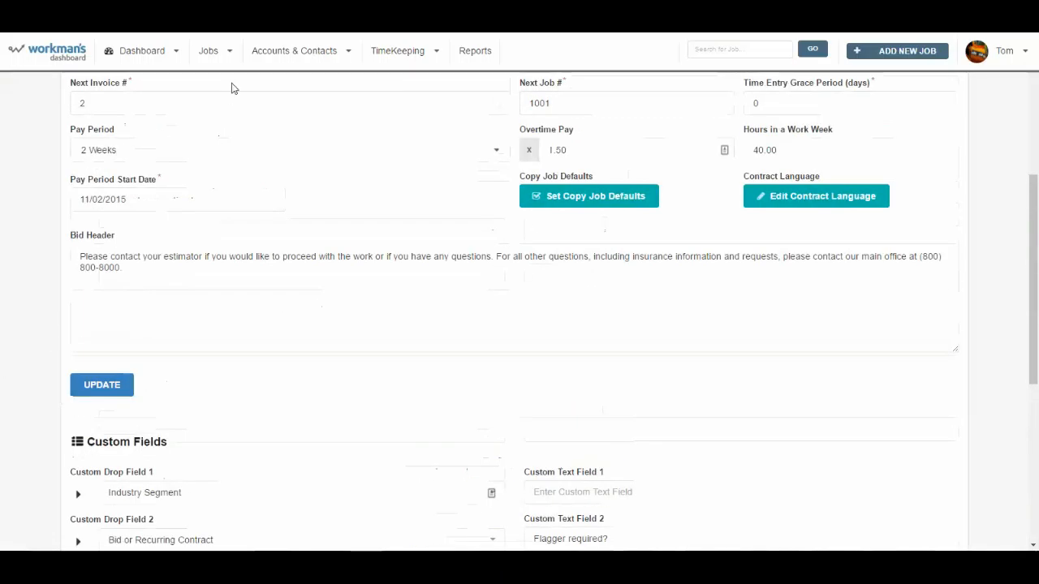
click(221, 55)
click(243, 84)
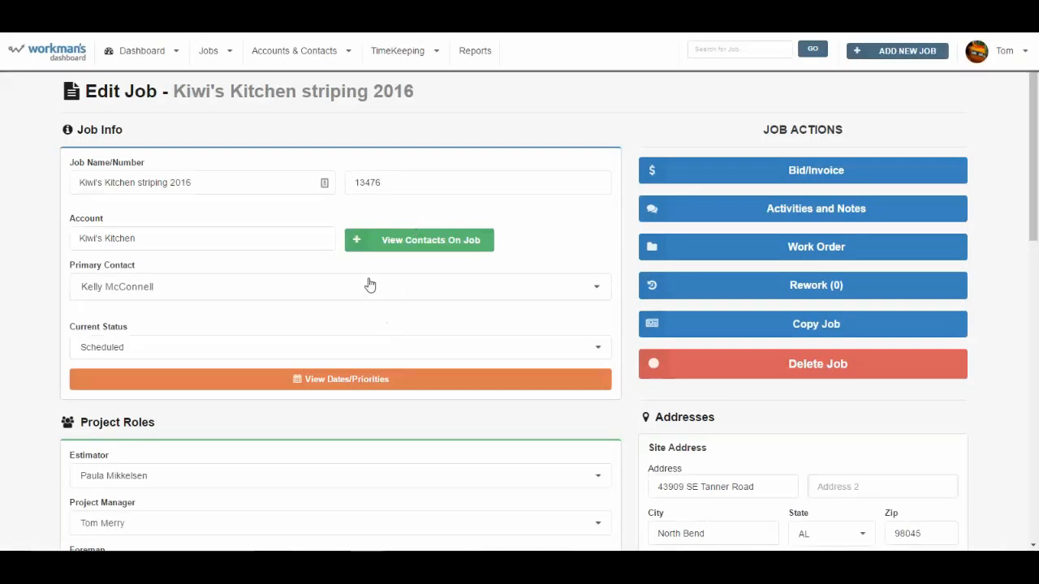
scroll(369, 284, down, 8)
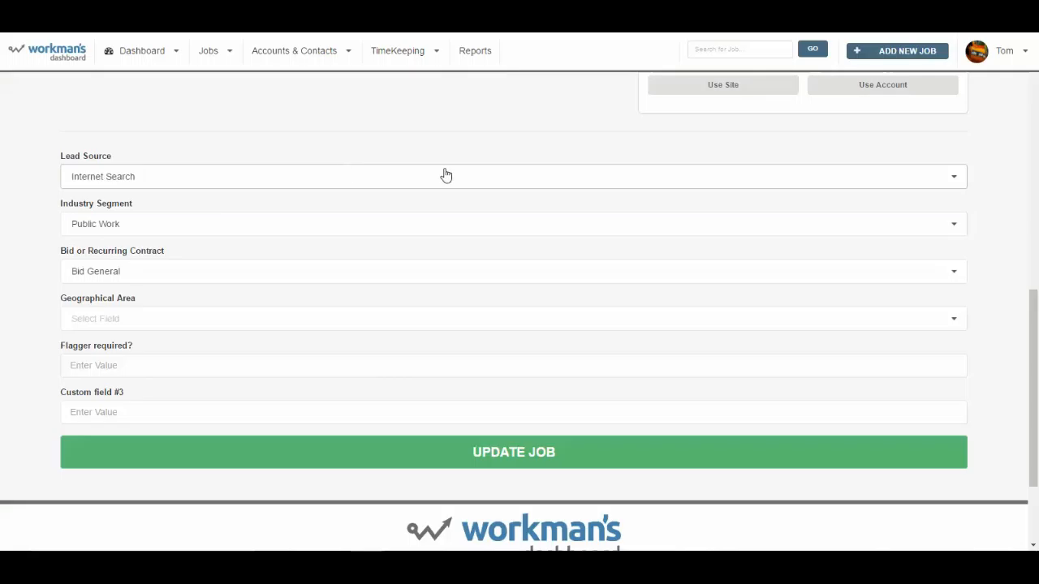
click(159, 181)
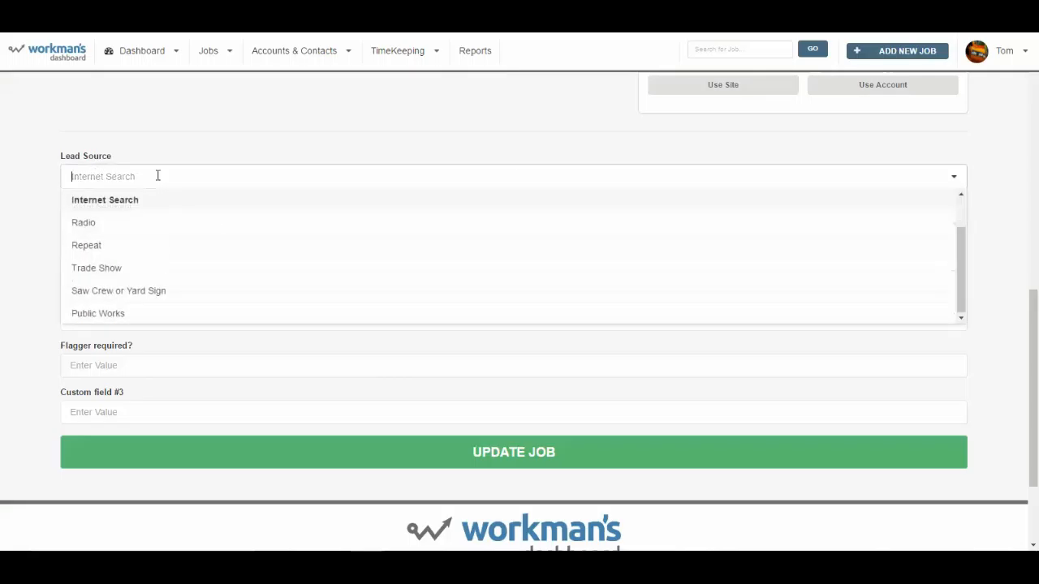
Step: Return to the Admin Panel and review the default lead sources, highlighting the Radio entry
click(1003, 51)
click(996, 103)
click(557, 120)
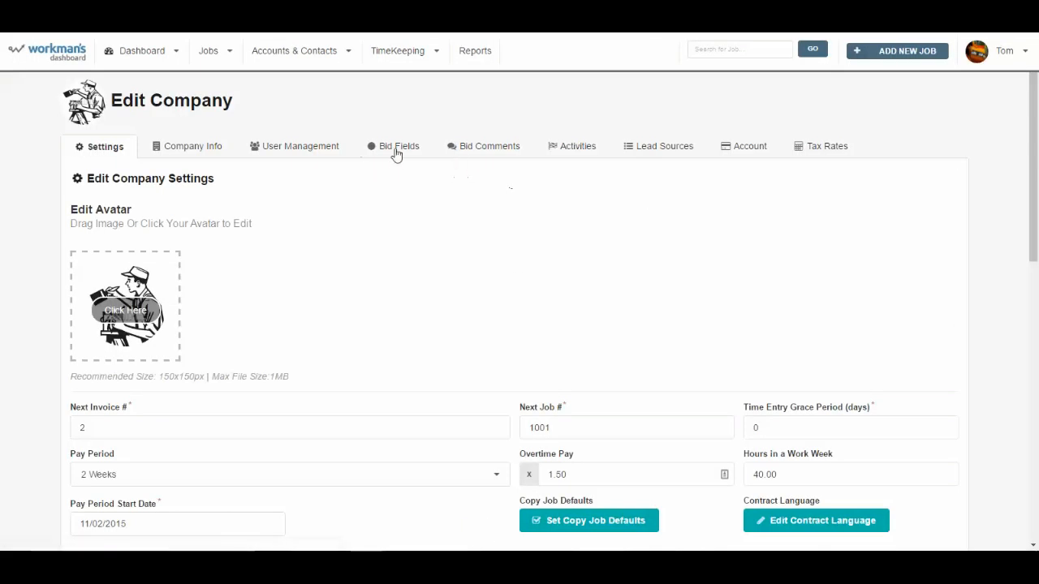
click(664, 150)
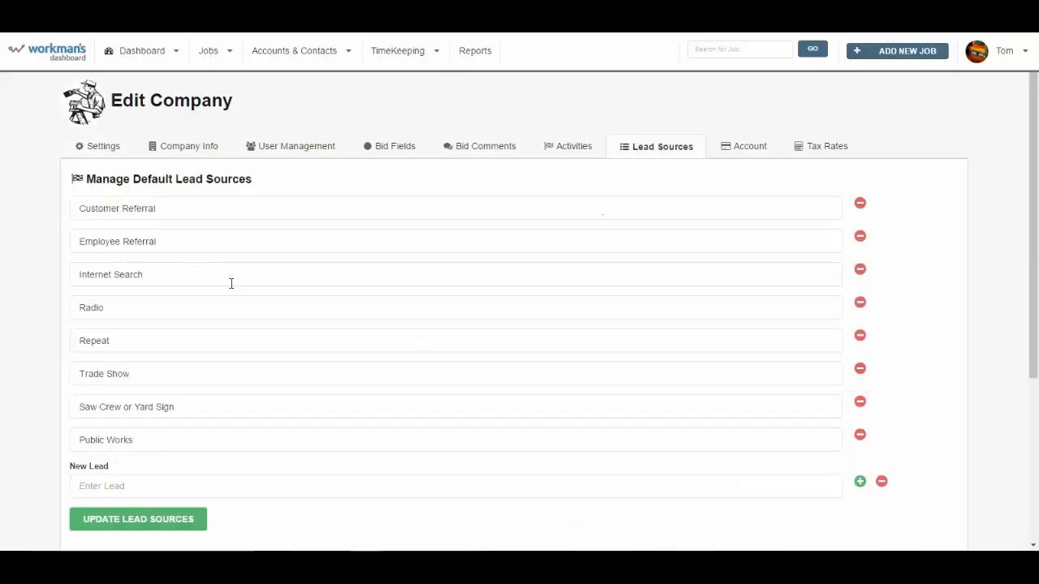
scroll(231, 283, down, 2)
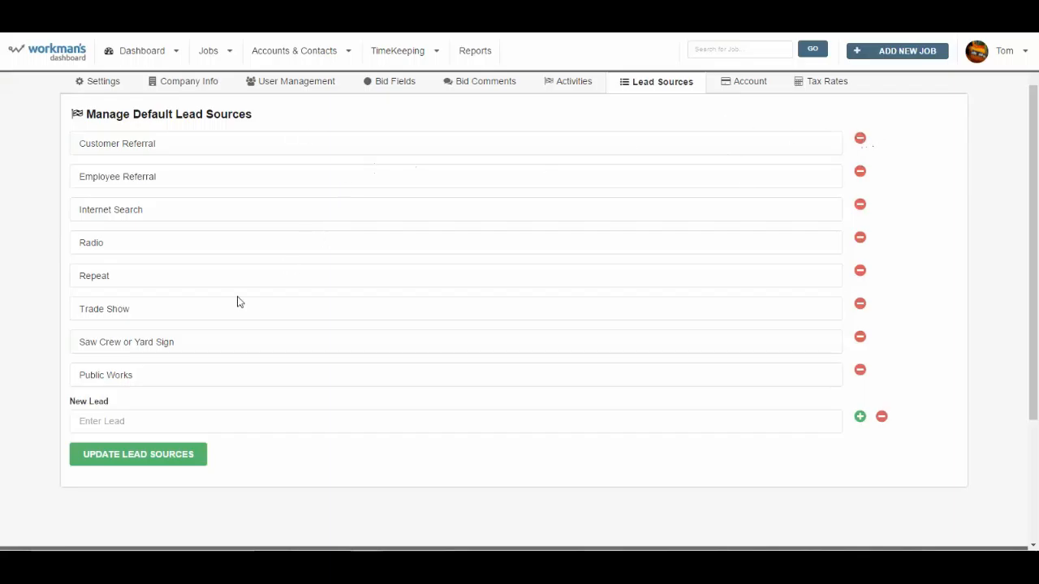
double_click(87, 243)
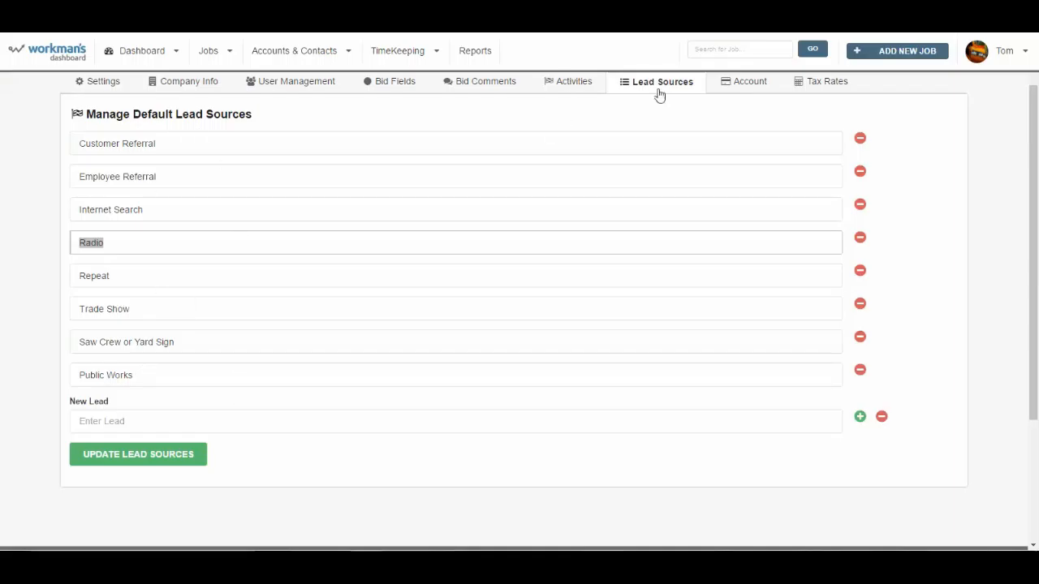
scroll(637, 158, up, 2)
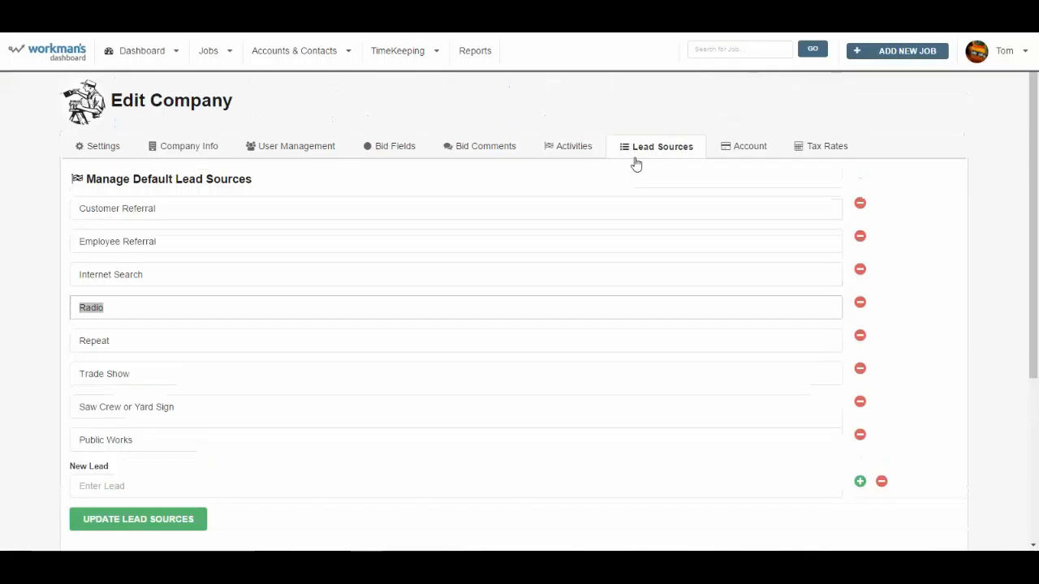
Step: Reopen the Kiwi's Kitchen striping 2016 job from the jobs list and bring up its custom fields
click(1024, 55)
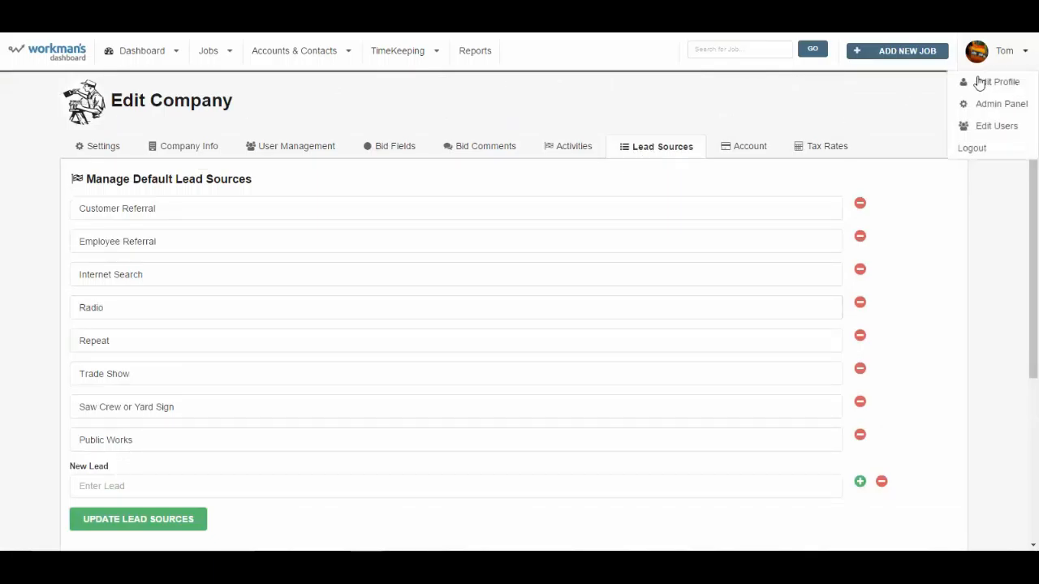
click(206, 49)
click(221, 81)
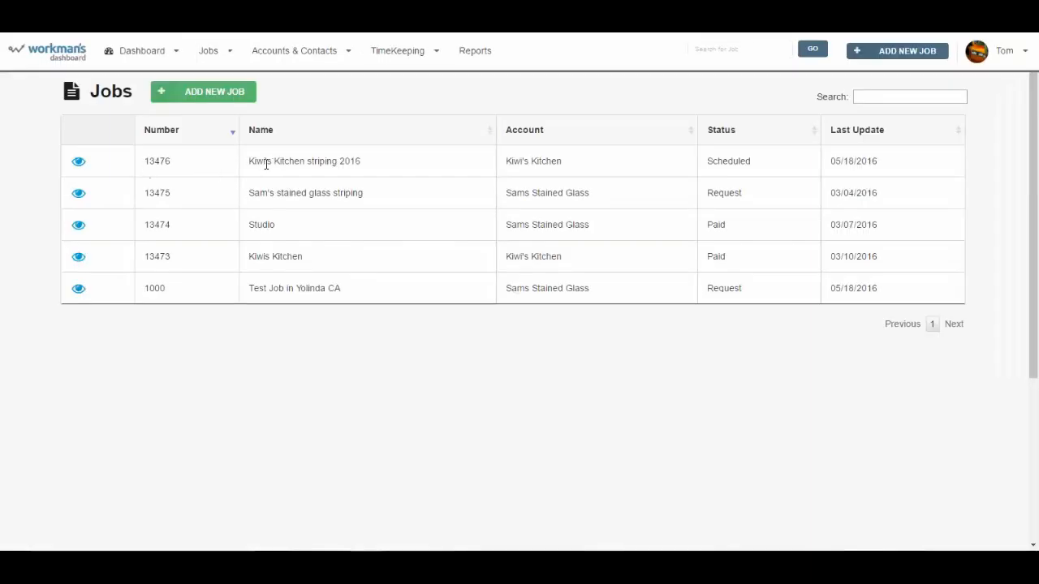
click(84, 165)
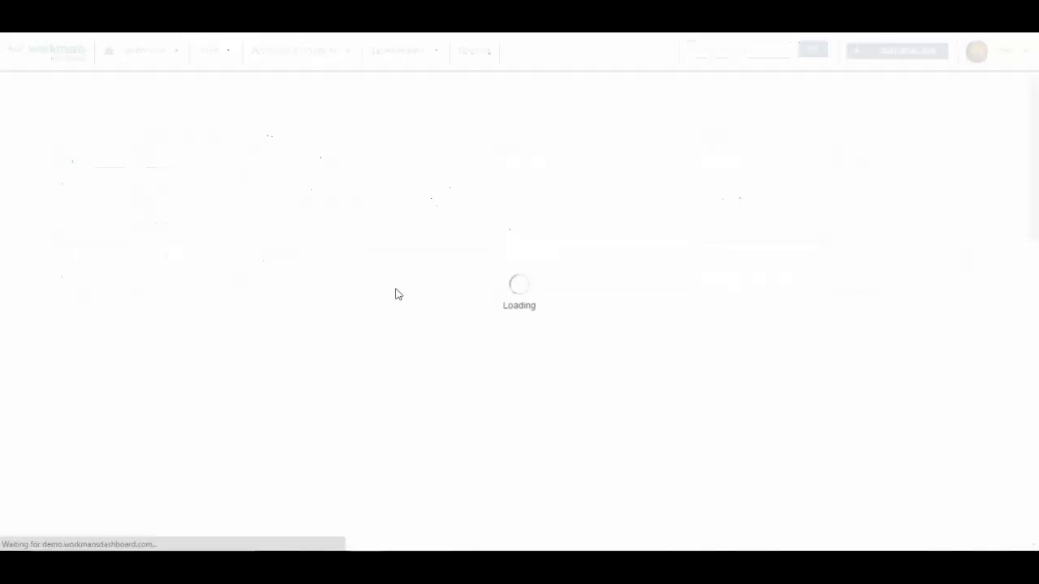
scroll(387, 310, down, 10)
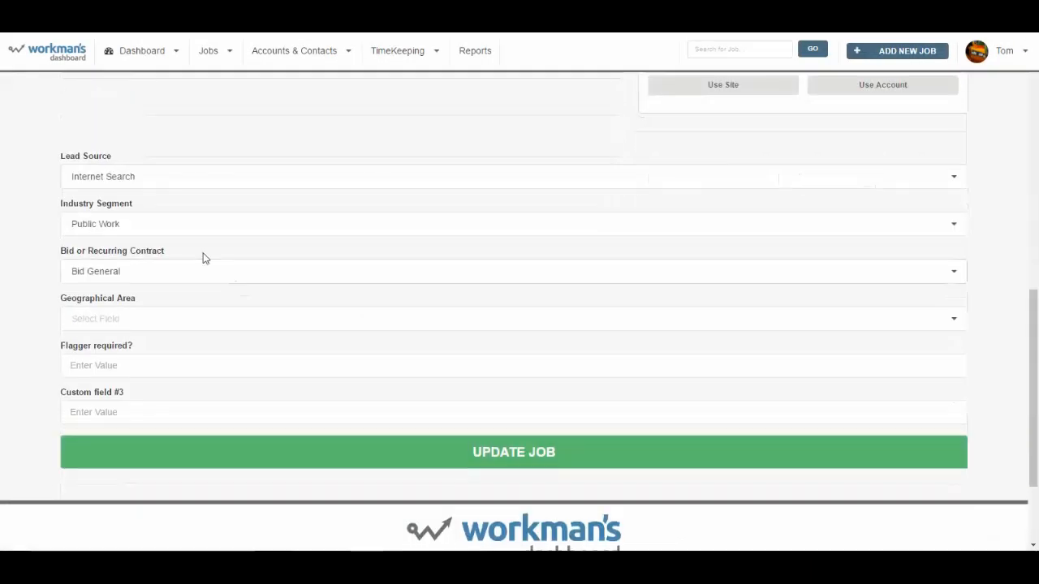
Step: View the job's Lead Source, Industry Segment and Geographical Area choices without changing any selection
click(181, 178)
click(56, 198)
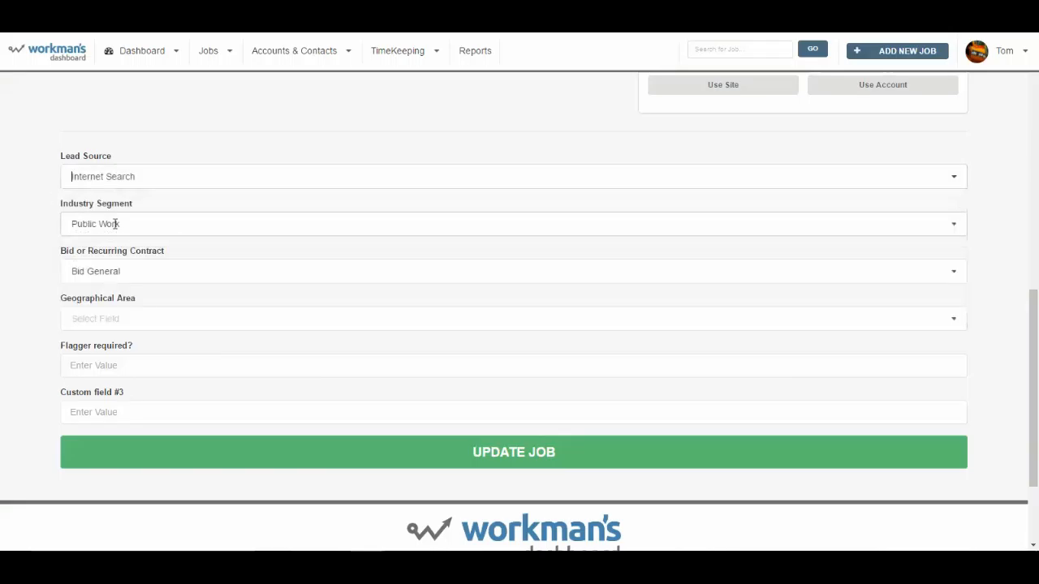
click(124, 224)
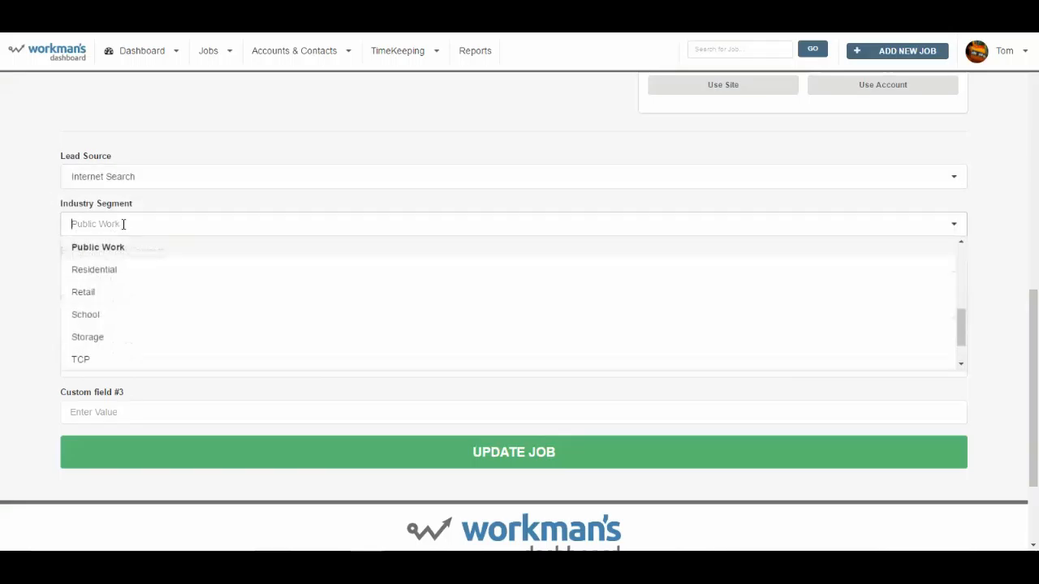
click(41, 278)
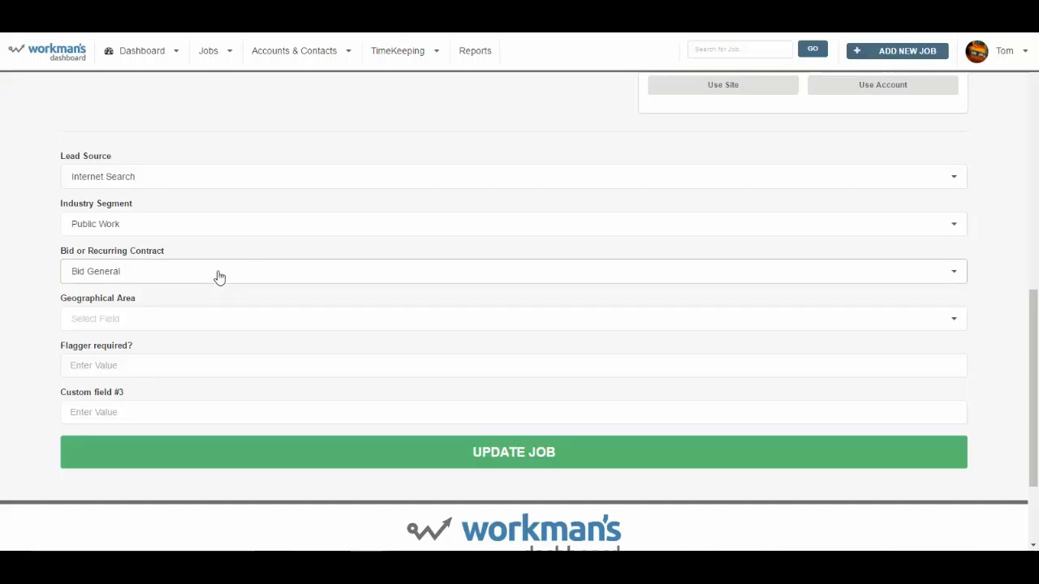
click(201, 320)
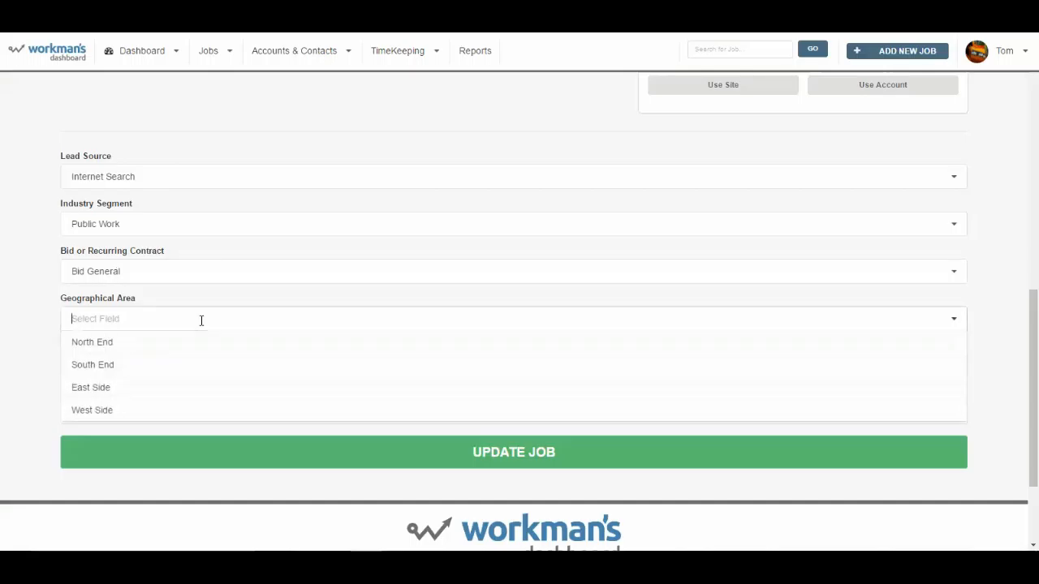
click(57, 322)
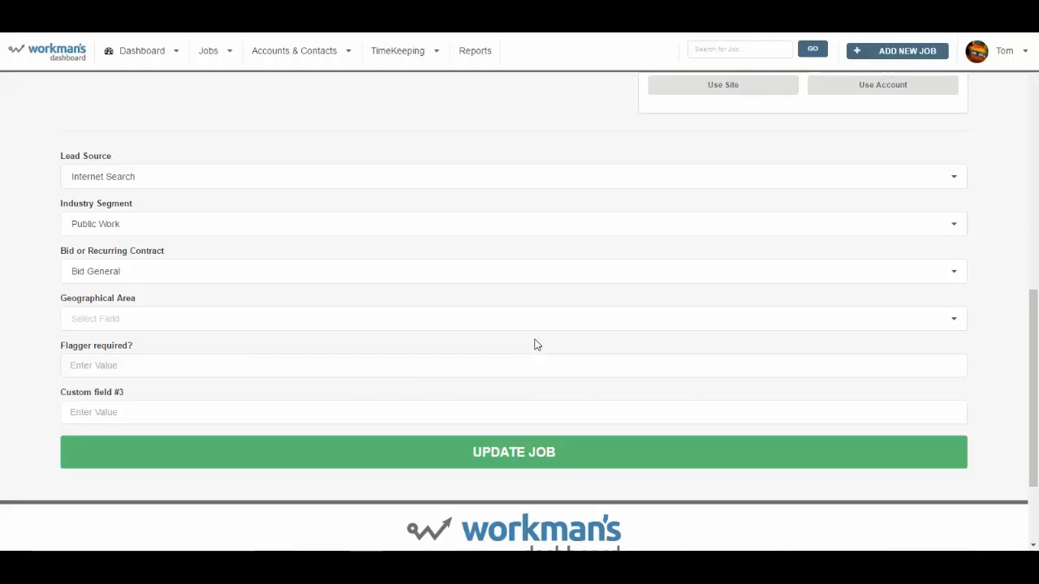
scroll(534, 345, up, 12)
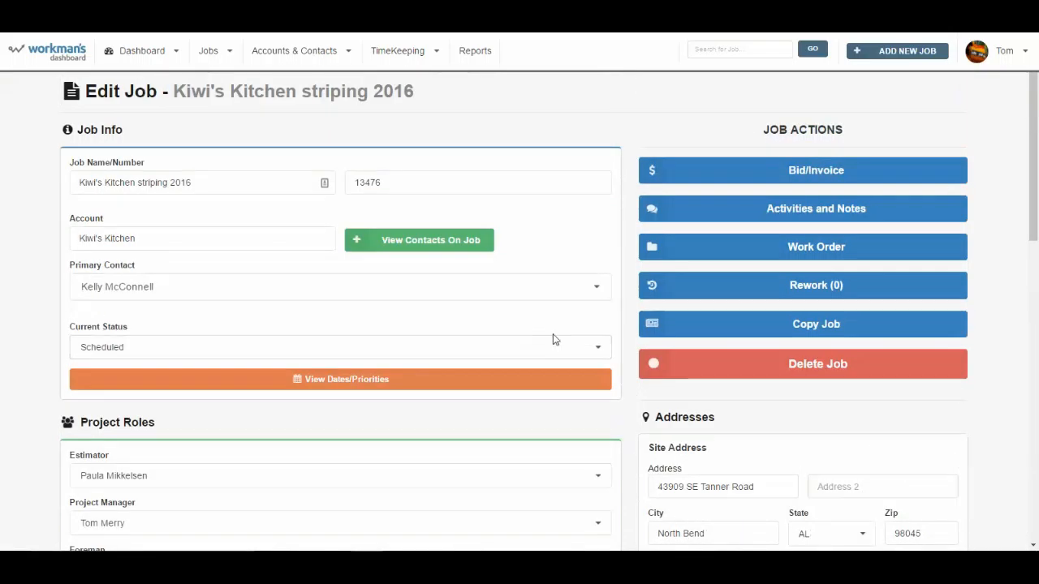